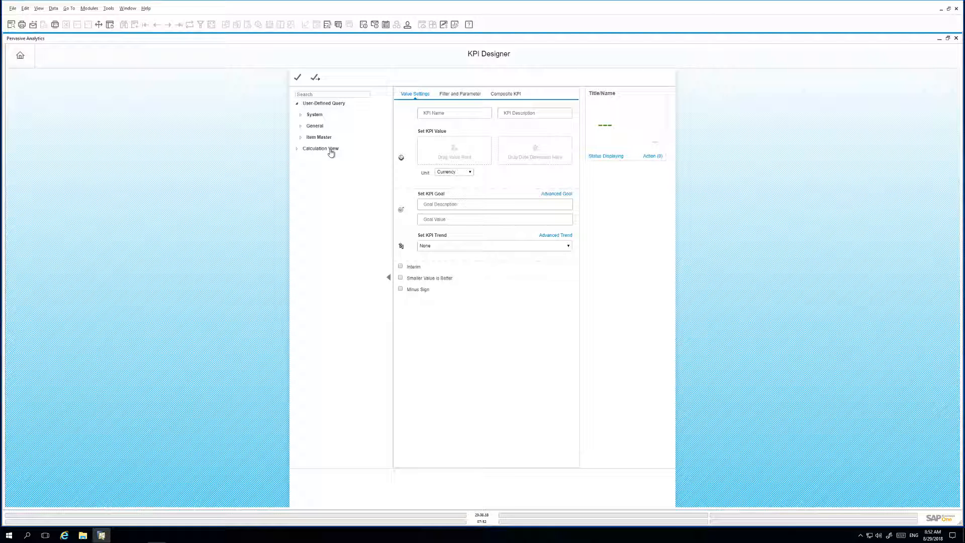
Use the Count measure of the general Service Call query as the KPI value, with the unit set to None
{"action": "left_click", "coordinate": [314, 126]}
{"action": "left_click", "coordinate": [326, 149]}
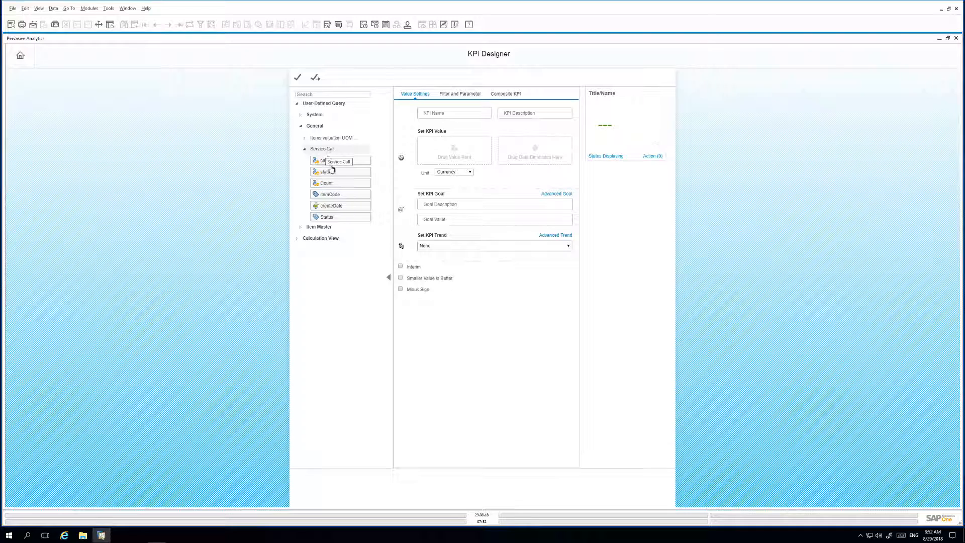
{"action": "left_click_drag", "start_coordinate": [337, 185], "coordinate": [434, 148]}
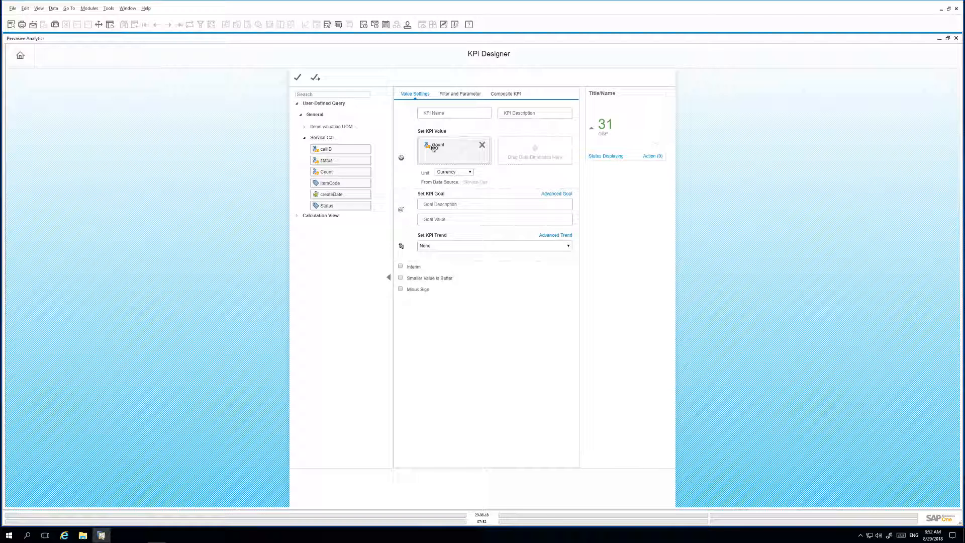
{"action": "left_click", "coordinate": [450, 174]}
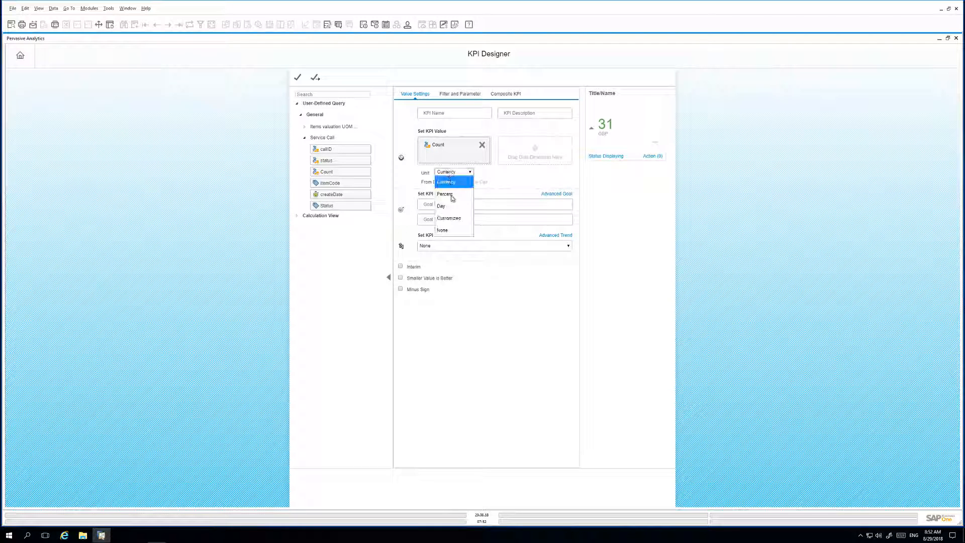
{"action": "left_click", "coordinate": [451, 231]}
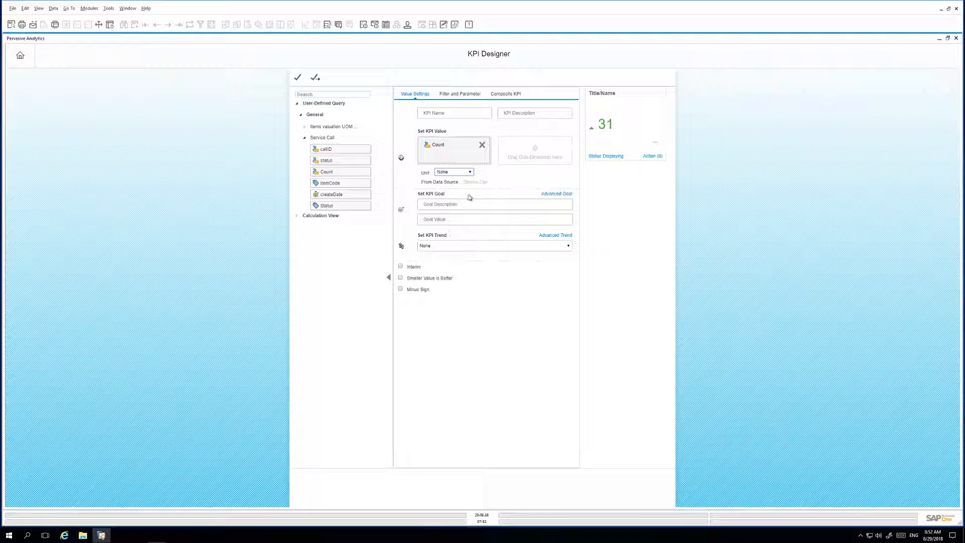
Add a createDate filter to the KPI by year, from 2018 to 2018
{"action": "left_click", "coordinate": [463, 94]}
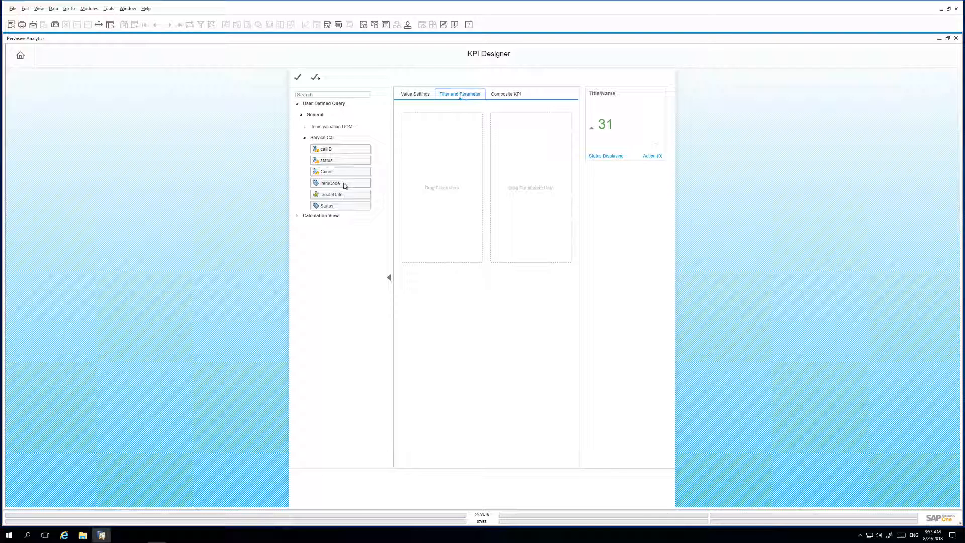
{"action": "left_click_drag", "start_coordinate": [337, 194], "coordinate": [435, 175]}
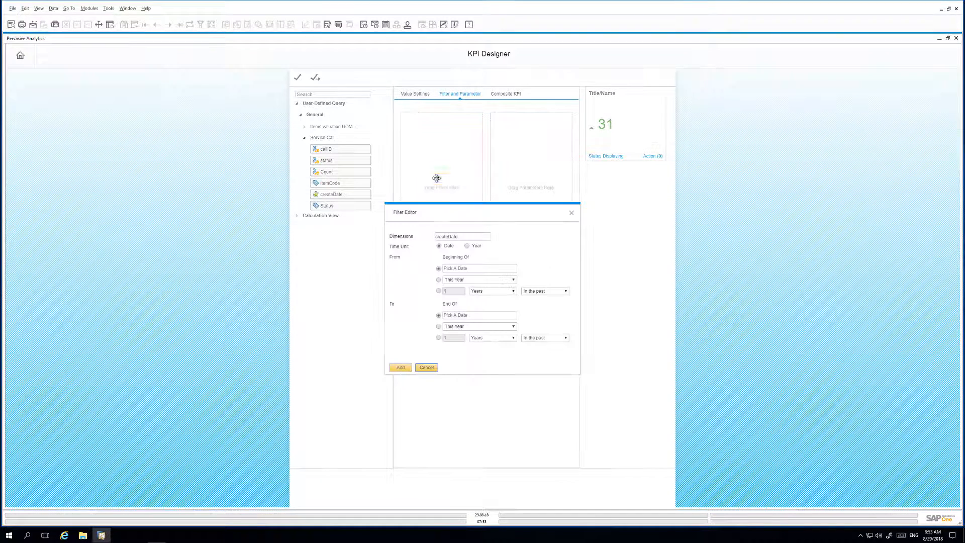
{"action": "left_click", "coordinate": [476, 246]}
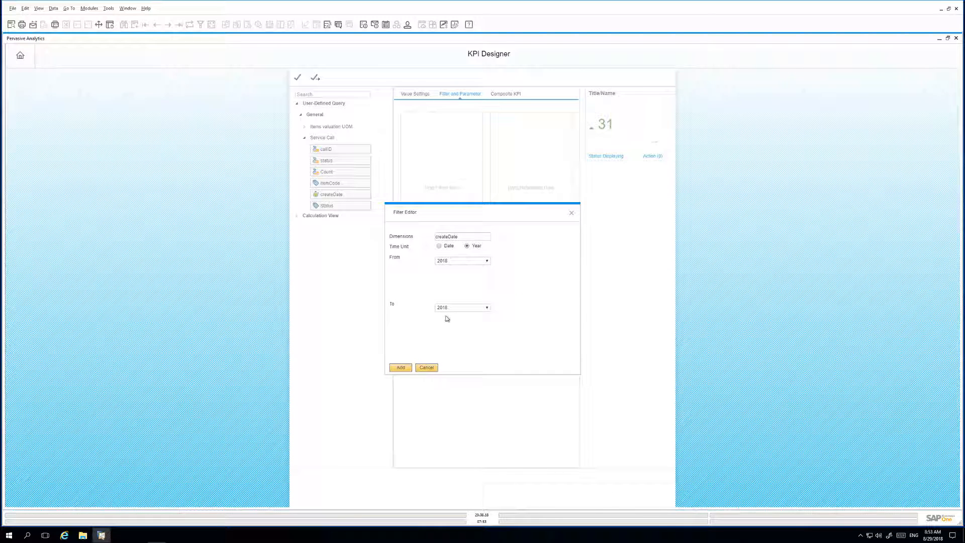
{"action": "left_click", "coordinate": [401, 370]}
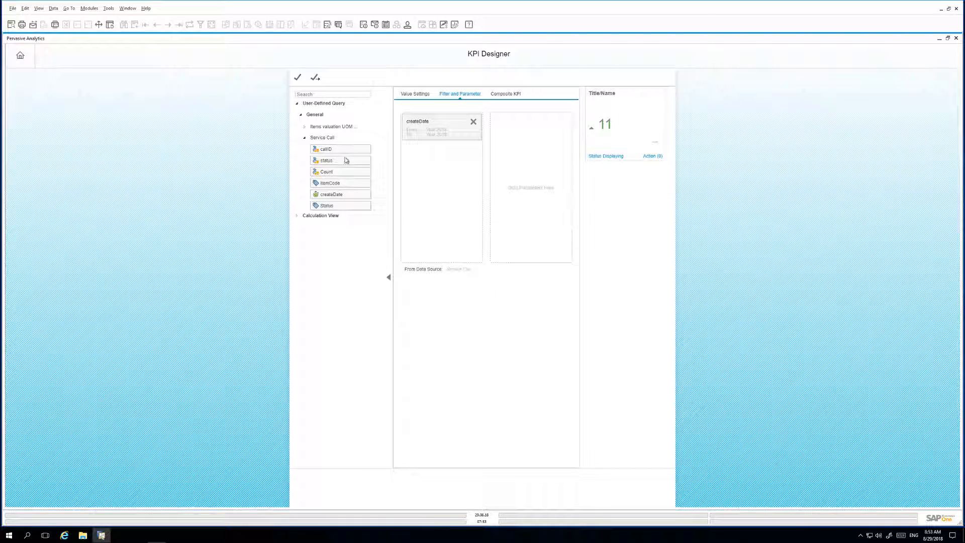
Add an itemCode filter to the KPI with A00005 and -Current User- as active values
{"action": "left_click_drag", "start_coordinate": [331, 183], "coordinate": [436, 181]}
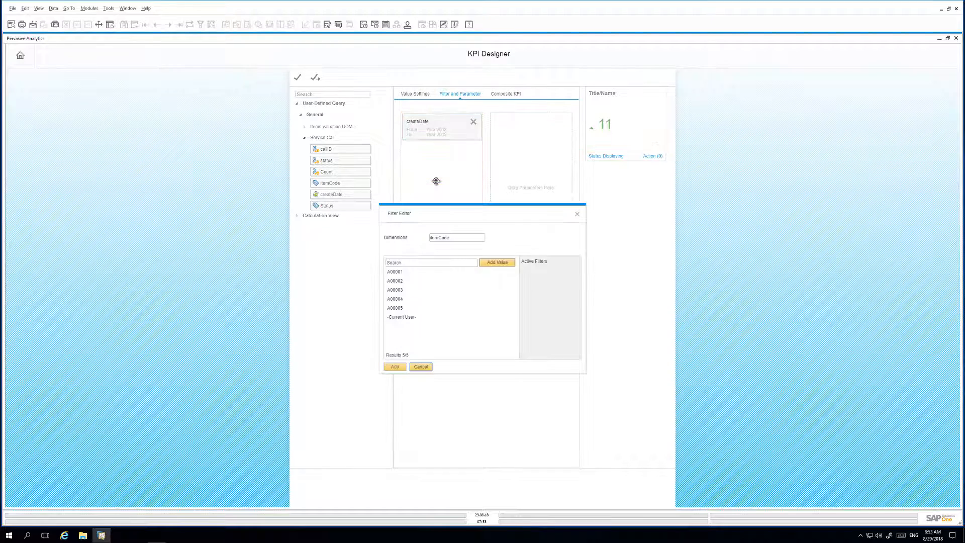
{"action": "left_click", "coordinate": [402, 309]}
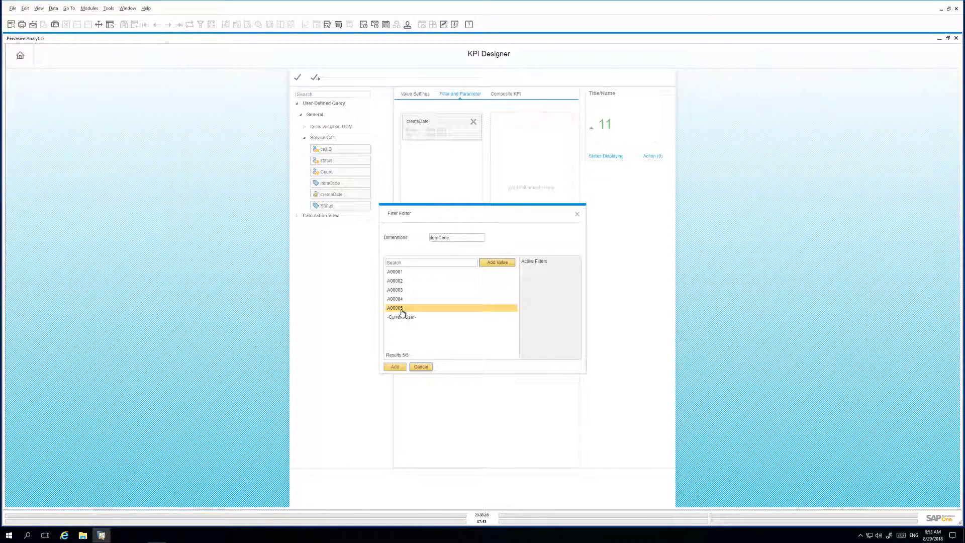
{"action": "double_click", "coordinate": [401, 309]}
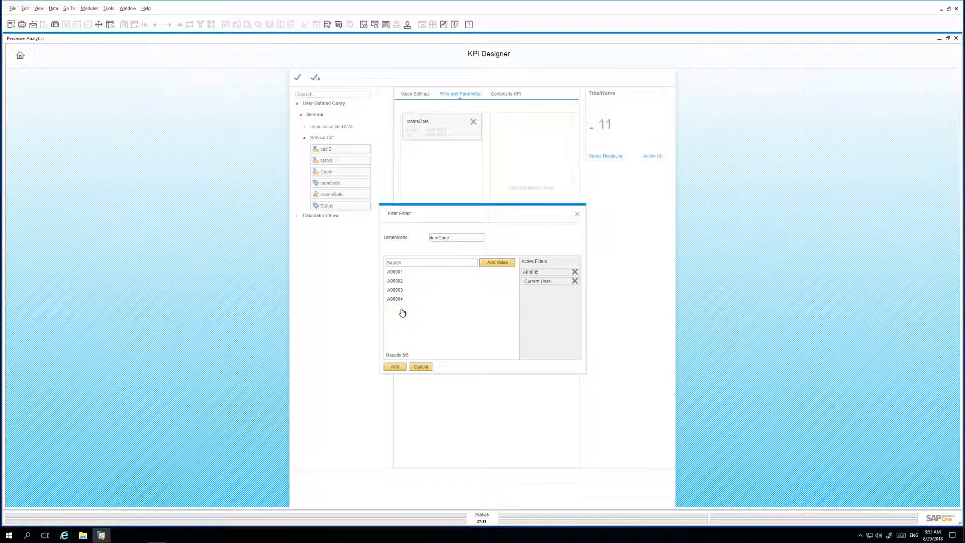
{"action": "left_click", "coordinate": [395, 367]}
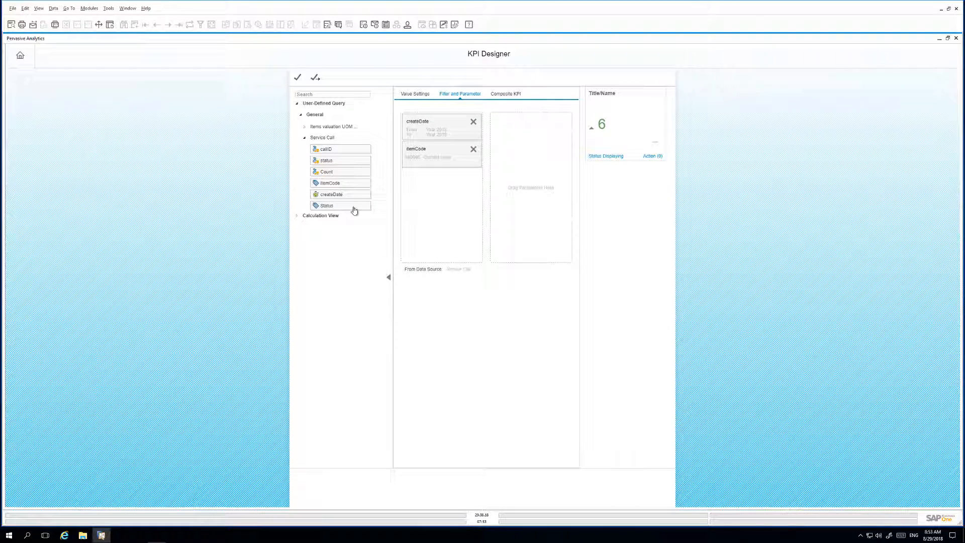
Add a Status filter to the KPI with Open as the active value
{"action": "left_click_drag", "start_coordinate": [353, 207], "coordinate": [449, 207]}
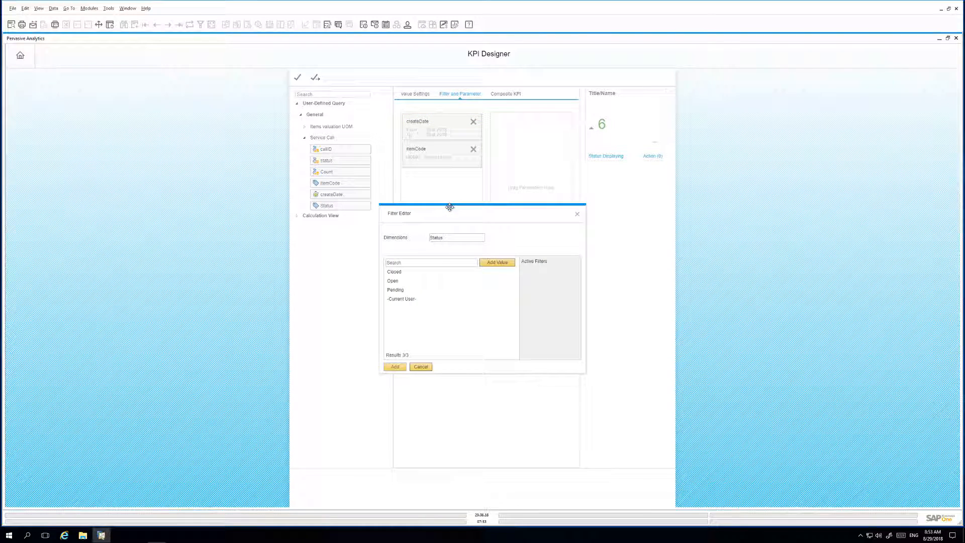
{"action": "left_click", "coordinate": [395, 282]}
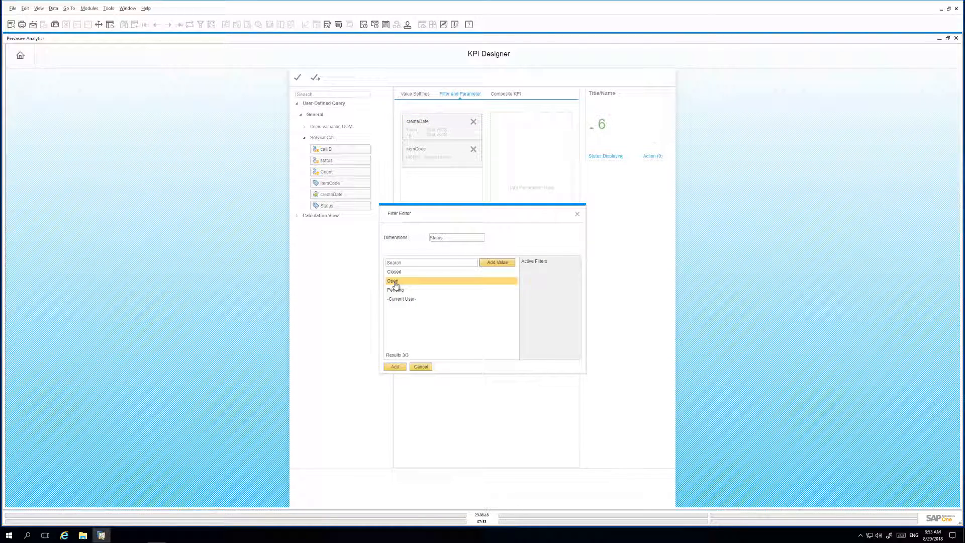
{"action": "double_click", "coordinate": [395, 282]}
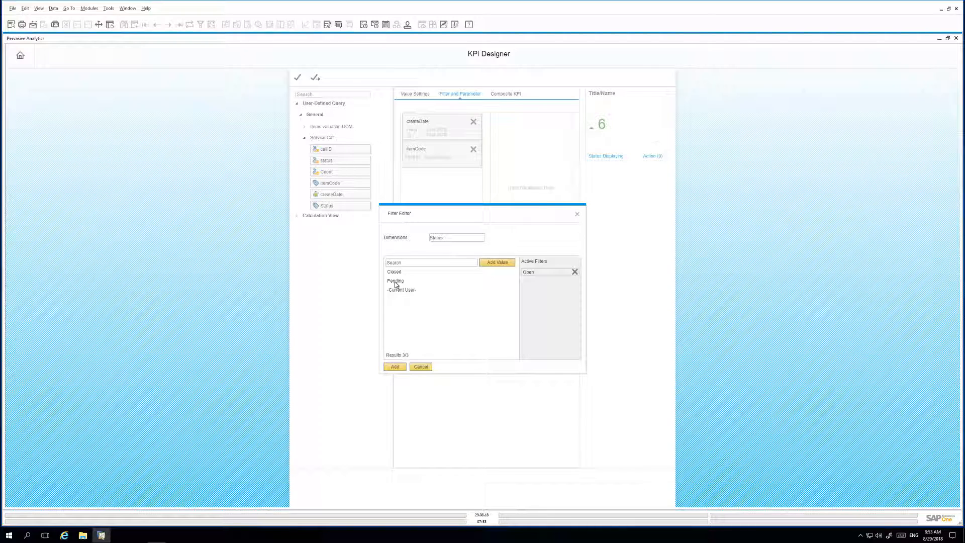
{"action": "left_click", "coordinate": [395, 367]}
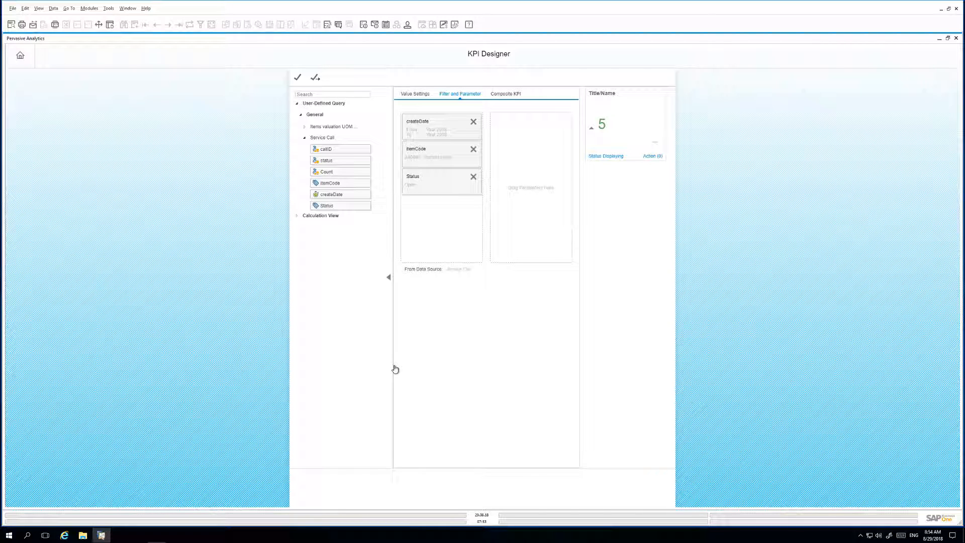
Set the KPI goal to "Open Service calls" with a goal value of 5 and enable Smaller Value is Better
{"action": "left_click", "coordinate": [413, 98]}
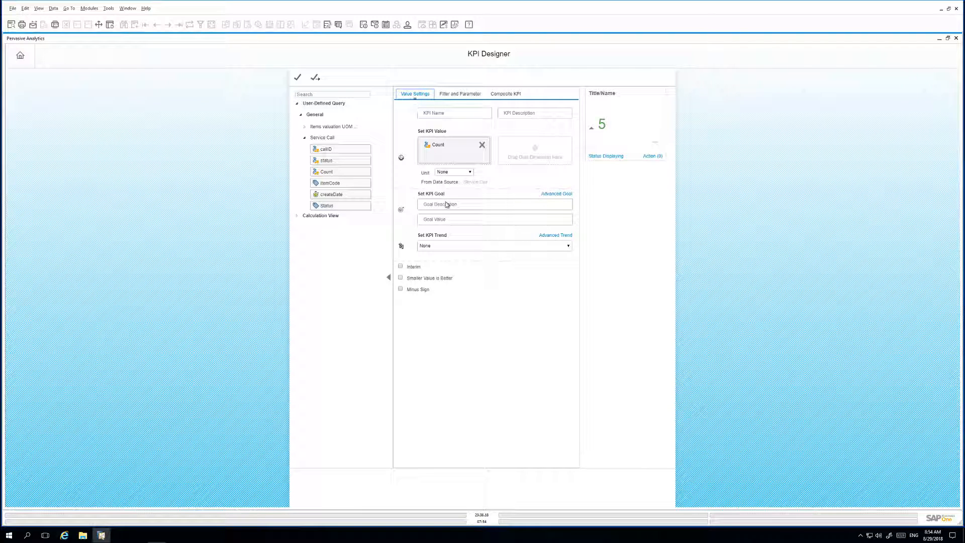
{"action": "left_click", "coordinate": [446, 203]}
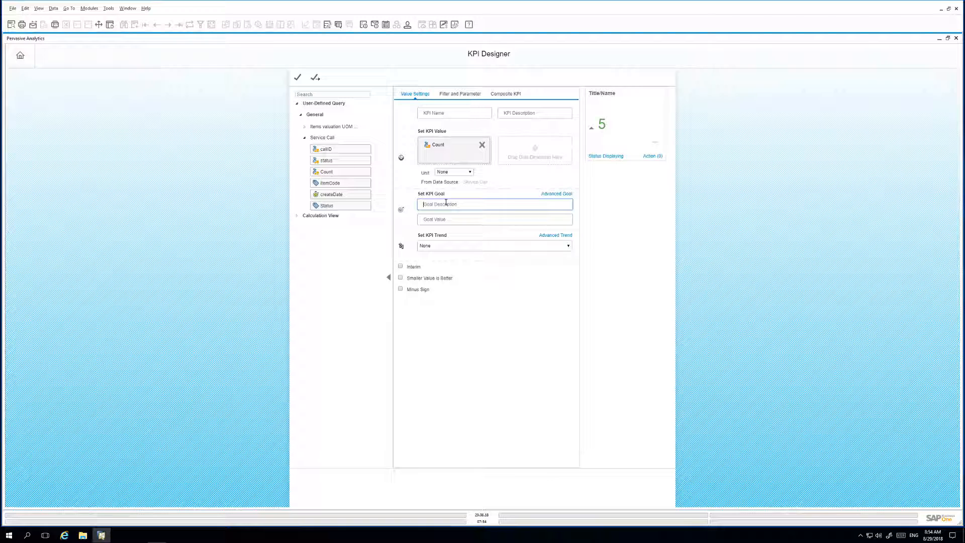
{"action": "type", "text": "Open Service calls"}
{"action": "left_click", "coordinate": [451, 221]}
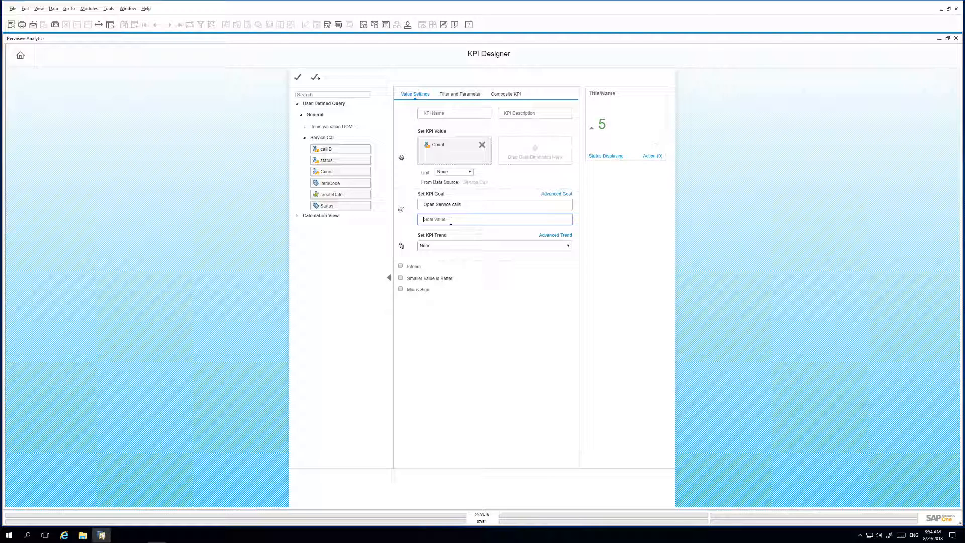
{"action": "type", "text": "5"}
{"action": "left_click", "coordinate": [400, 278]}
Try 7 as the KPI goal value and return it to 5
{"action": "left_click", "coordinate": [411, 218]}
{"action": "left_click_drag", "start_coordinate": [428, 219], "coordinate": [419, 218]}
{"action": "type", "text": "7"}
{"action": "key", "text": "BackSpace"}
{"action": "type", "text": "5"}
Name the KPI "Rainbow Printer Service Calls", describe it as "Rainbow Printers", and save it under the KPI name
{"action": "left_click", "coordinate": [444, 114]}
{"action": "type", "text": "Rainbow Printer Service Calls"}
{"action": "left_click", "coordinate": [523, 114]}
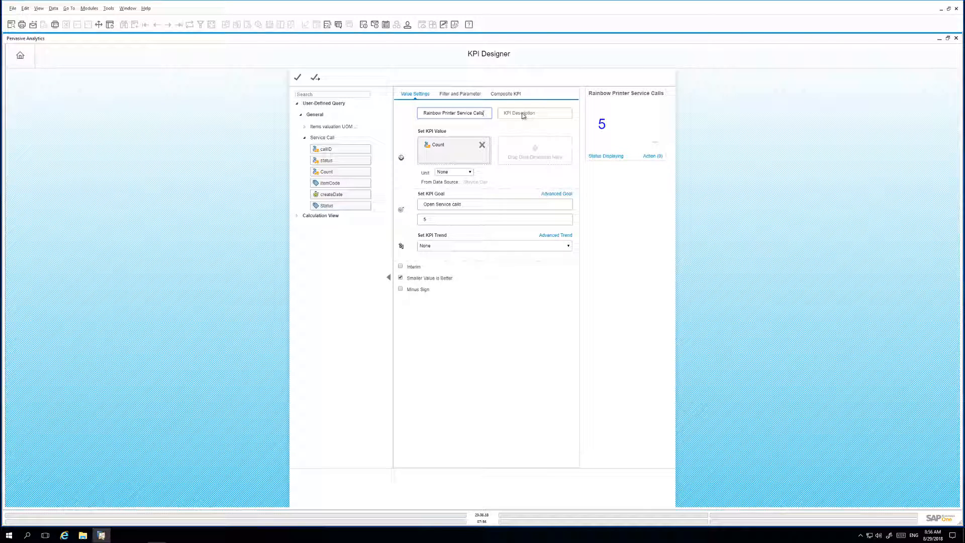
{"action": "type", "text": "Rainbow Printers"}
{"action": "left_click", "coordinate": [315, 79]}
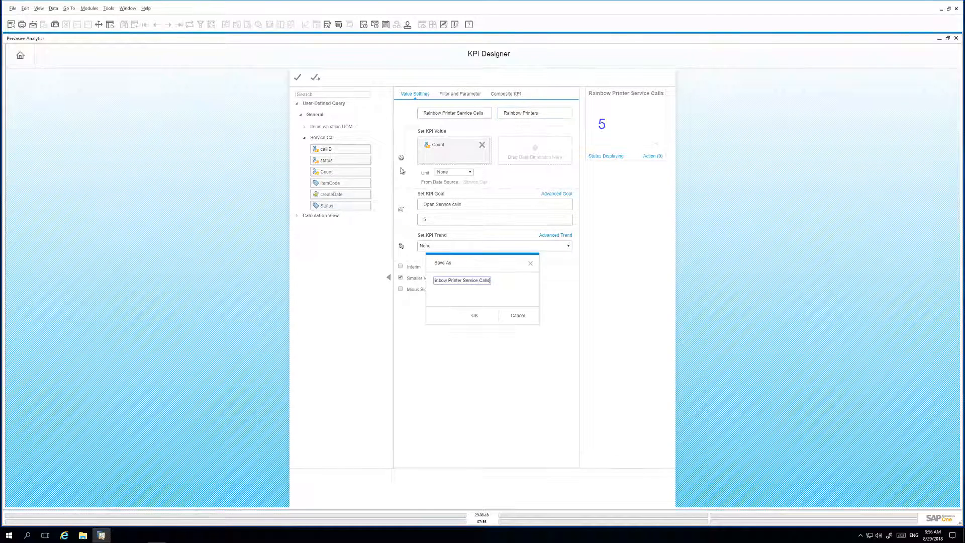
{"action": "left_click", "coordinate": [475, 318]}
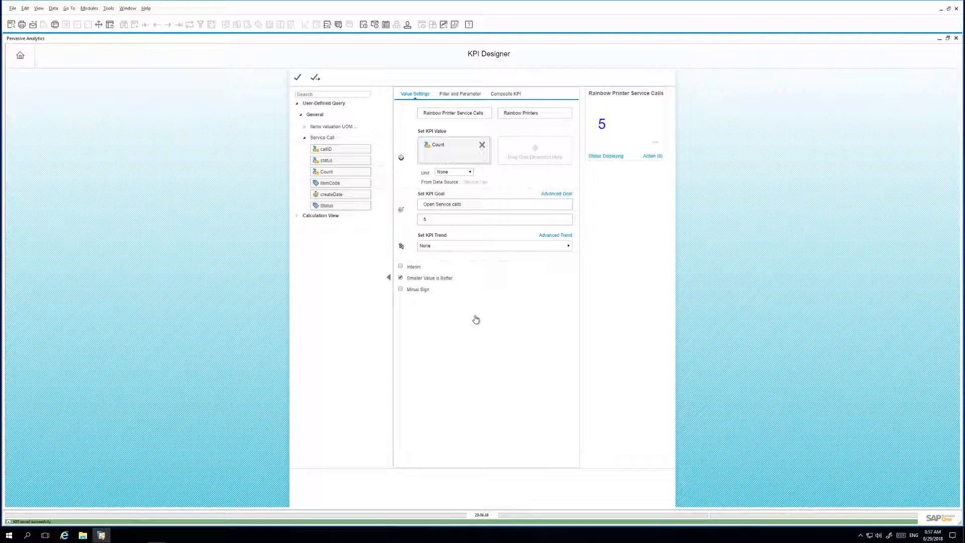
Add the Rainbow Printer Service Calls widget from the Widget Gallery to the cockpit and save the cockpit update
{"action": "left_click", "coordinate": [956, 38]}
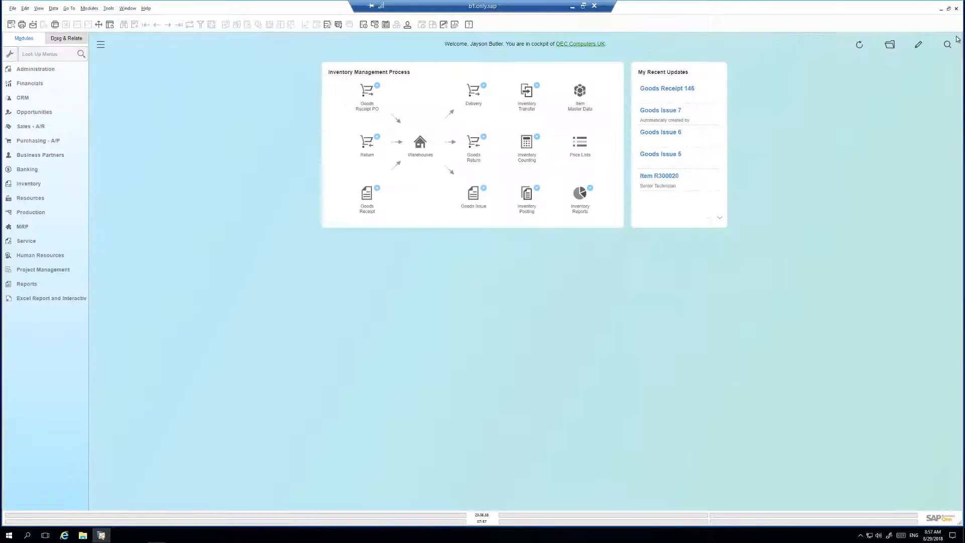
{"action": "left_click", "coordinate": [889, 44]}
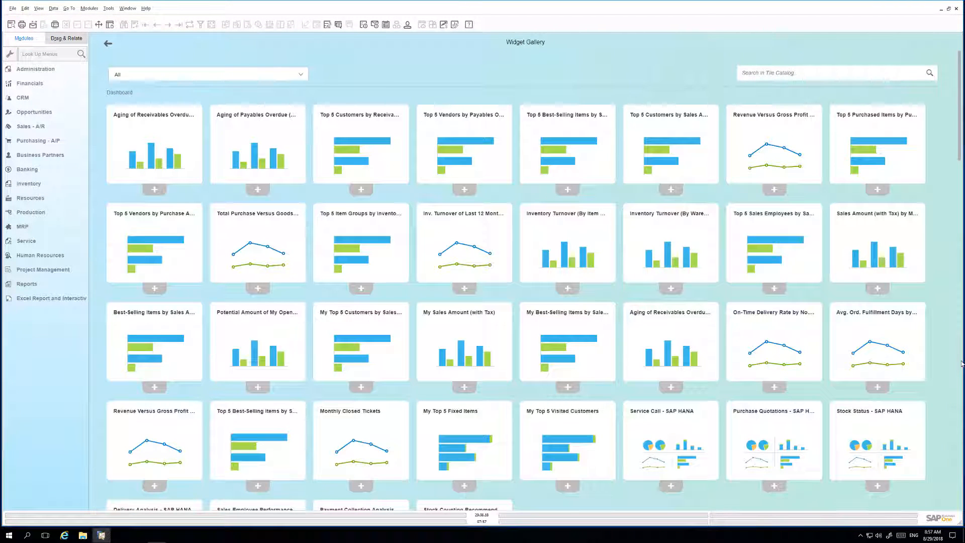
{"action": "scroll", "coordinate": [765, 416], "scroll_direction": "down", "scroll_amount": 20}
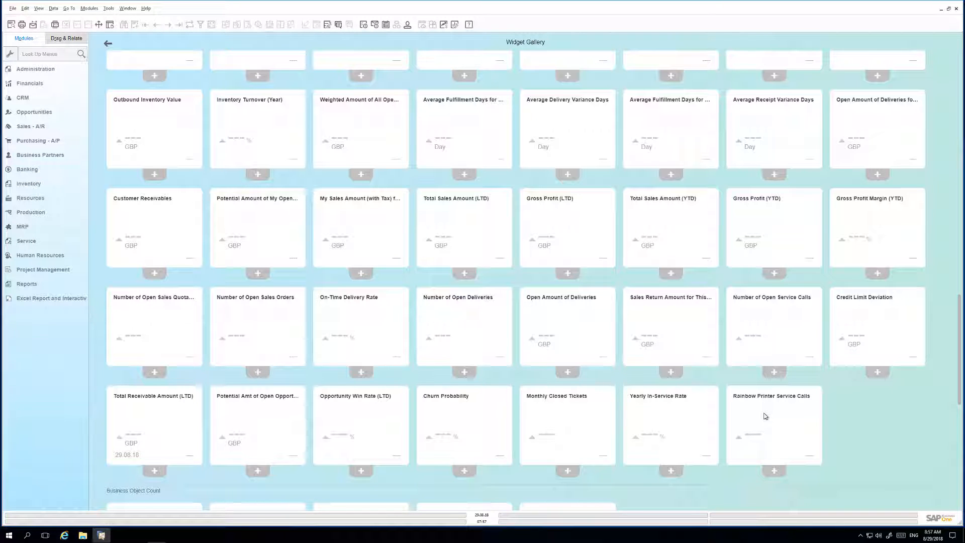
{"action": "left_click", "coordinate": [773, 471]}
{"action": "left_click", "coordinate": [918, 44]}
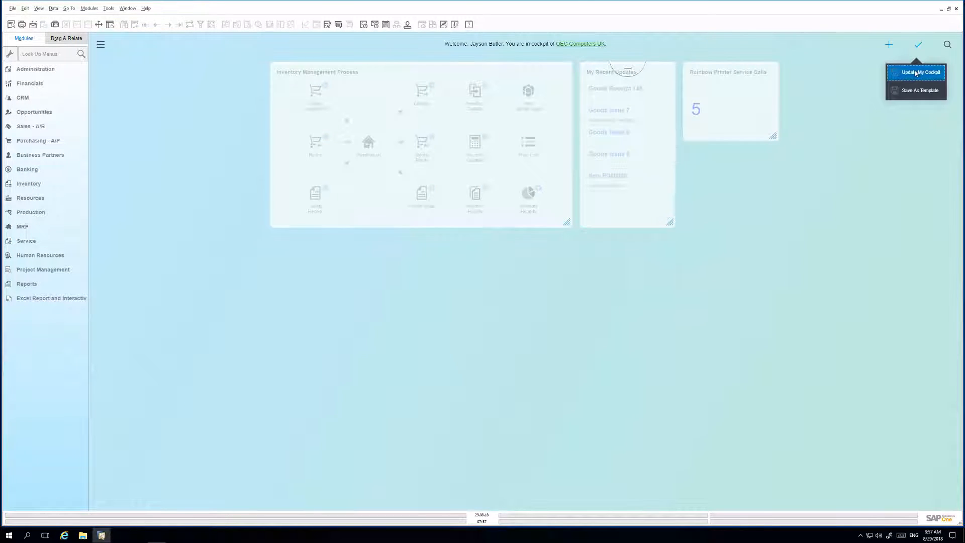
{"action": "left_click", "coordinate": [916, 73]}
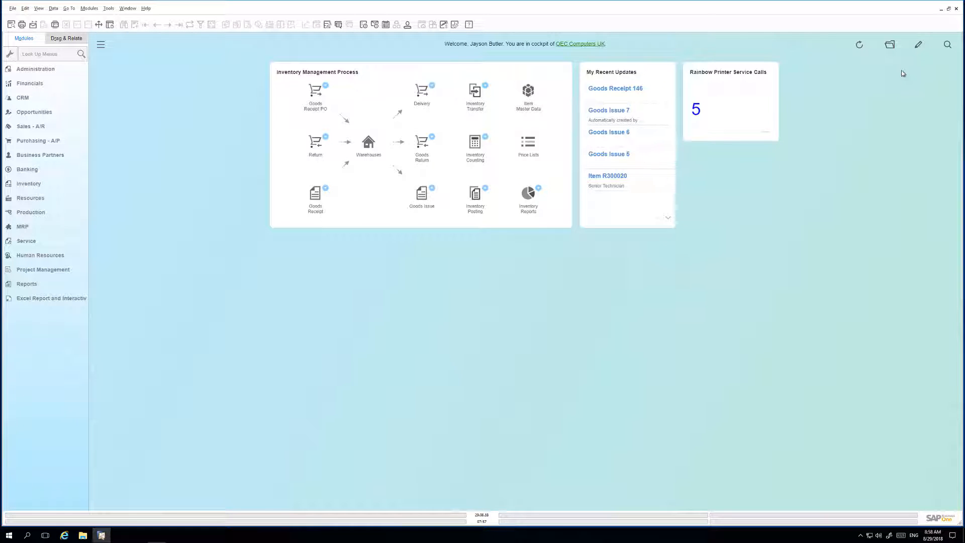
Start a new sales service call for the business partner River Ltd. and select item A00005, Rainbow ColorJet 7.5
{"action": "left_click", "coordinate": [31, 241]}
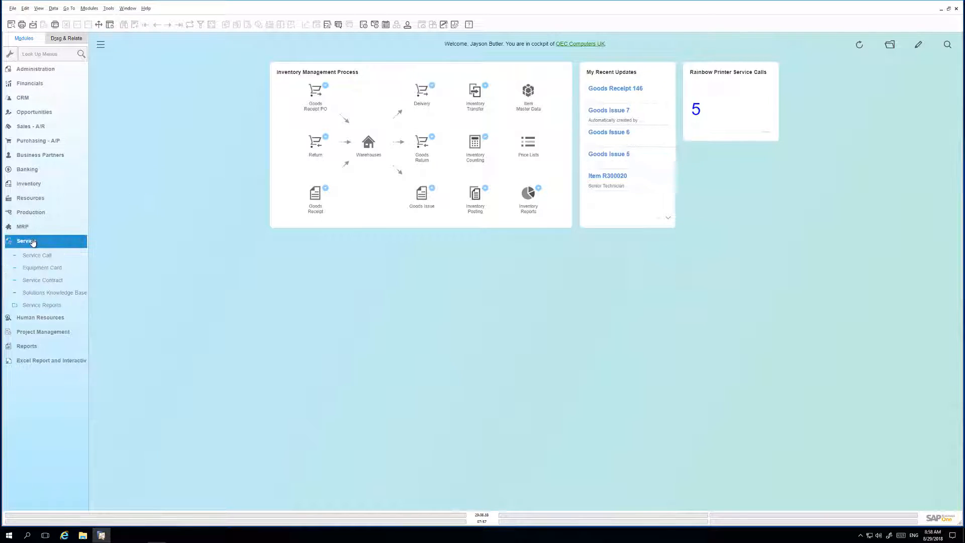
{"action": "left_click", "coordinate": [41, 258]}
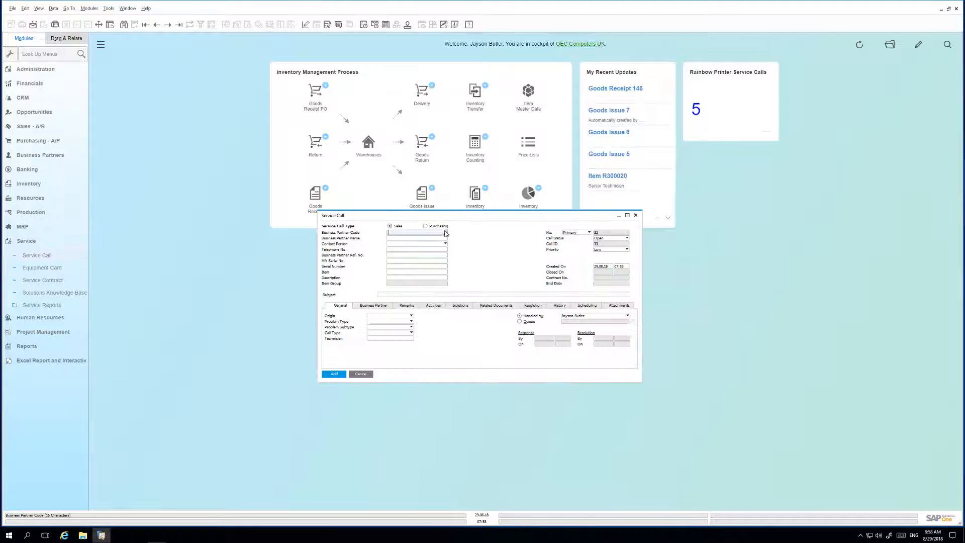
{"action": "left_click", "coordinate": [445, 232]}
{"action": "double_click", "coordinate": [230, 200]}
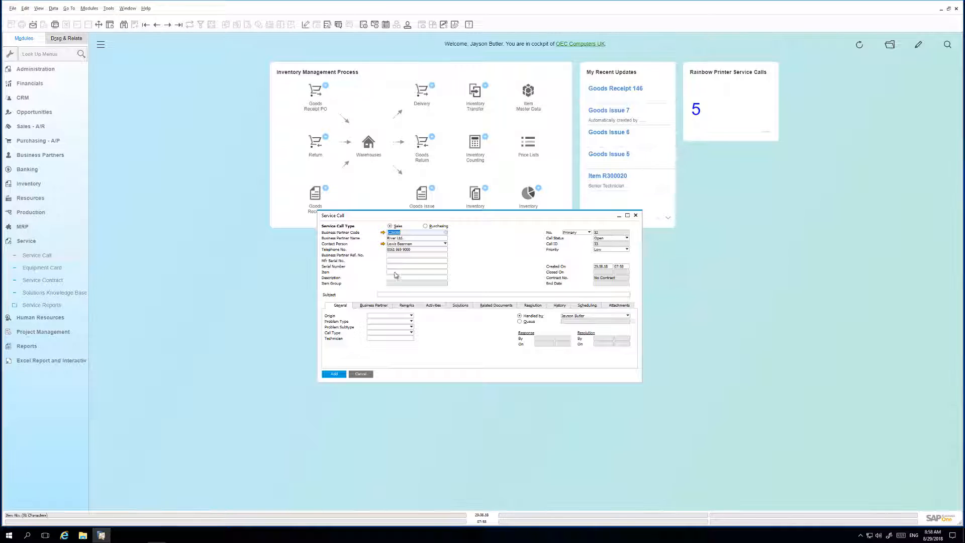
{"action": "left_click", "coordinate": [407, 276]}
{"action": "left_click", "coordinate": [446, 272]}
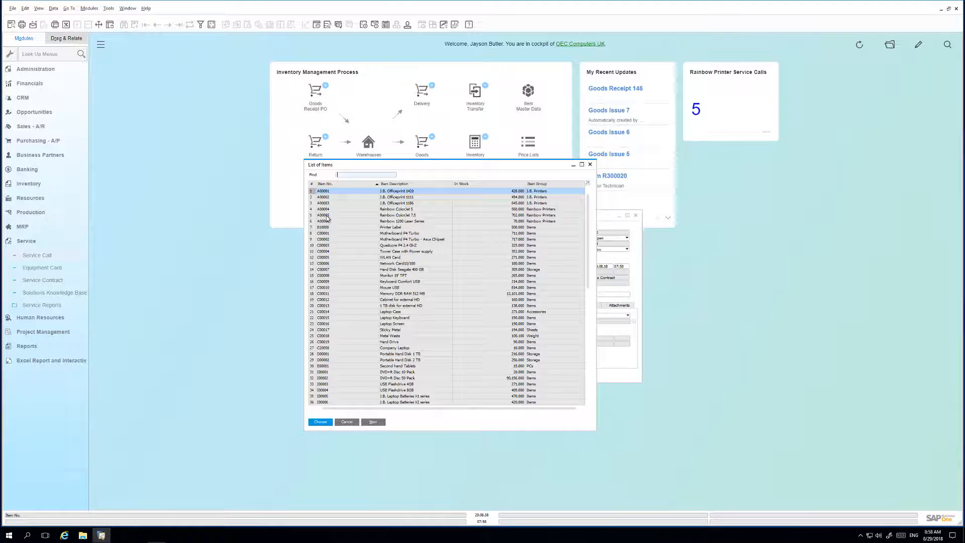
{"action": "double_click", "coordinate": [398, 215]}
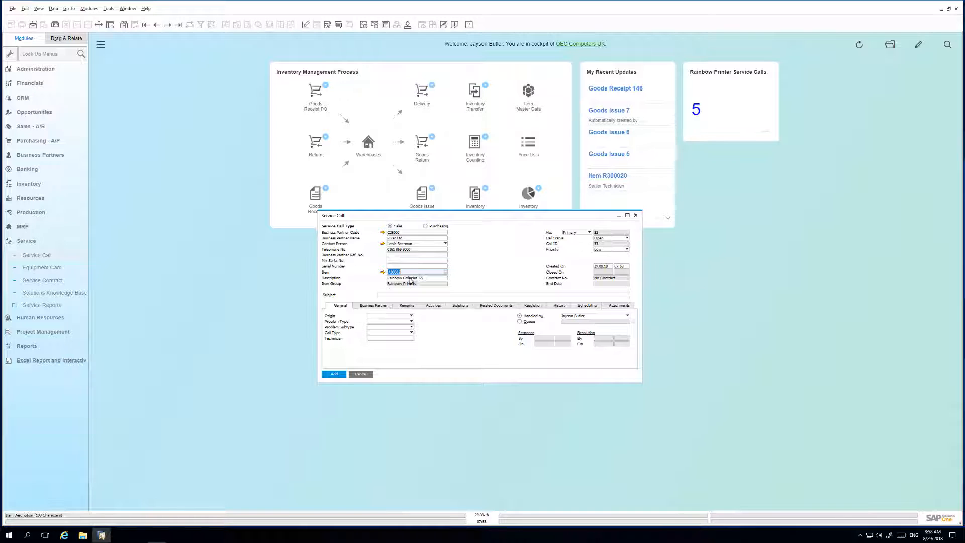
Add the service call with the subject "Issue", close the form, and refresh the cockpit
{"action": "left_click", "coordinate": [391, 294]}
{"action": "type", "text": "Issues"}
{"action": "left_click", "coordinate": [339, 374]}
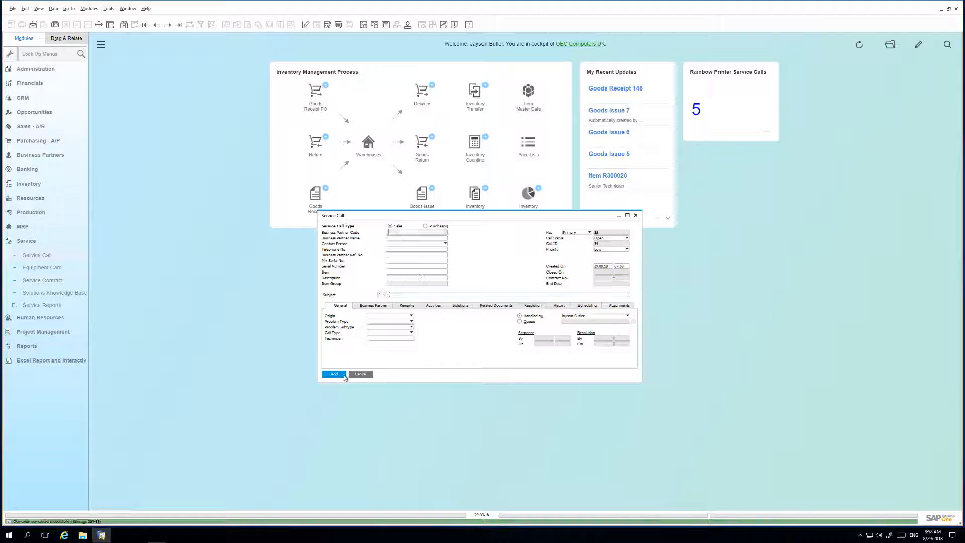
{"action": "left_click", "coordinate": [358, 374]}
{"action": "left_click", "coordinate": [856, 46]}
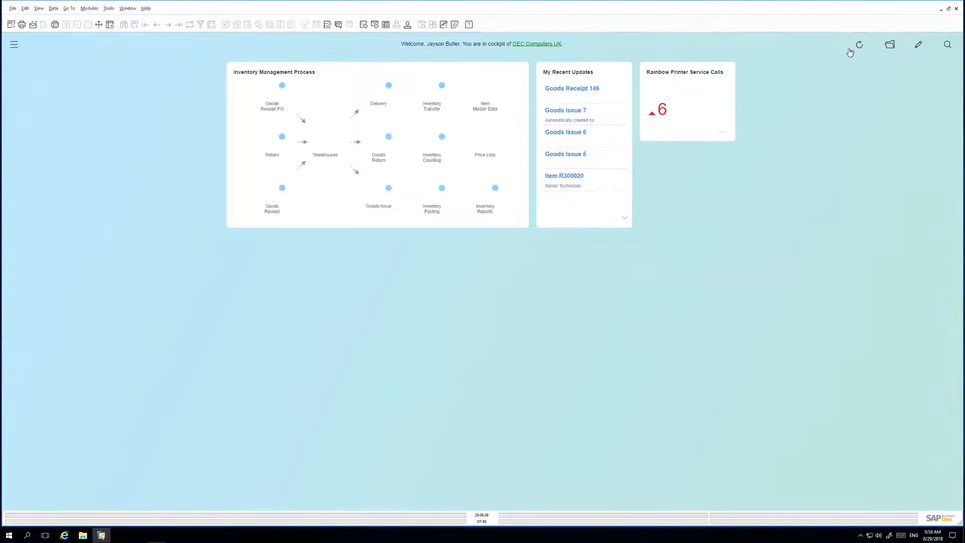